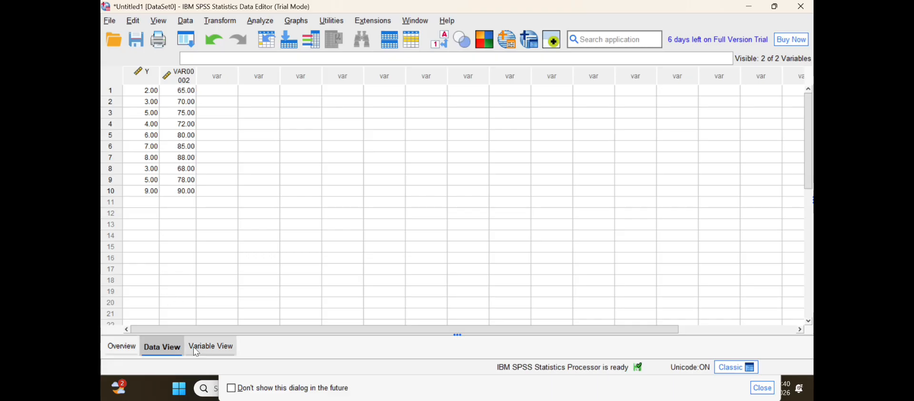
Rename the first variable to X and the second variable to Y
click(218, 347)
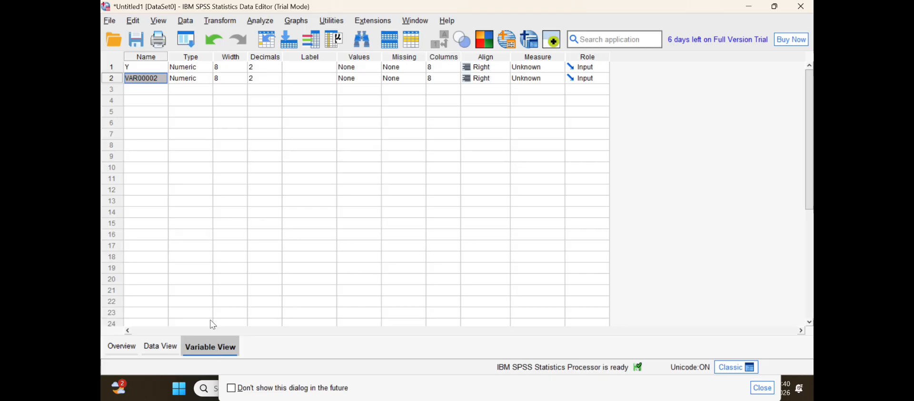
click(155, 69)
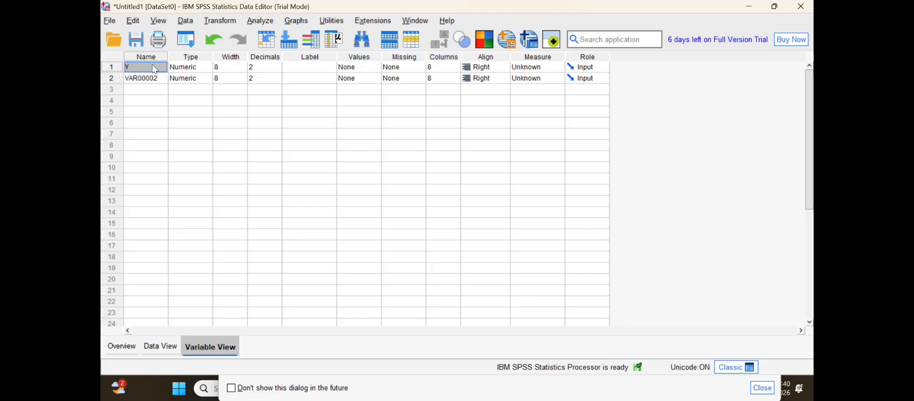
text(X)
key(Return)
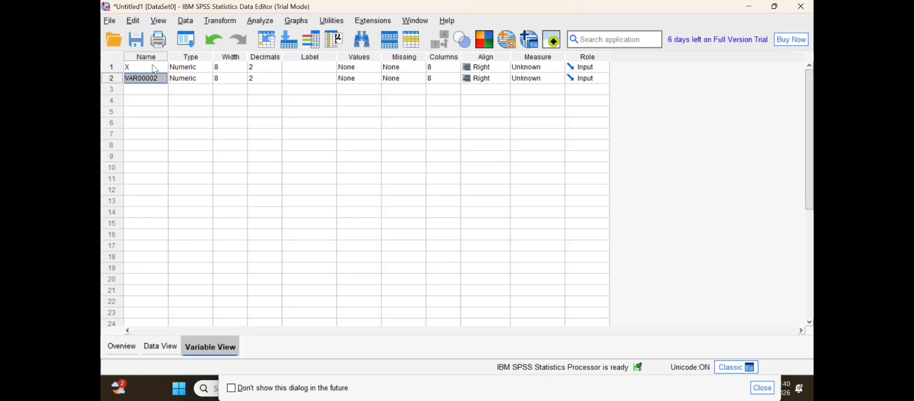
text(Y)
Label variable X as "Lama Belajar" and variable Y as "Nilai Ujian"
click(315, 67)
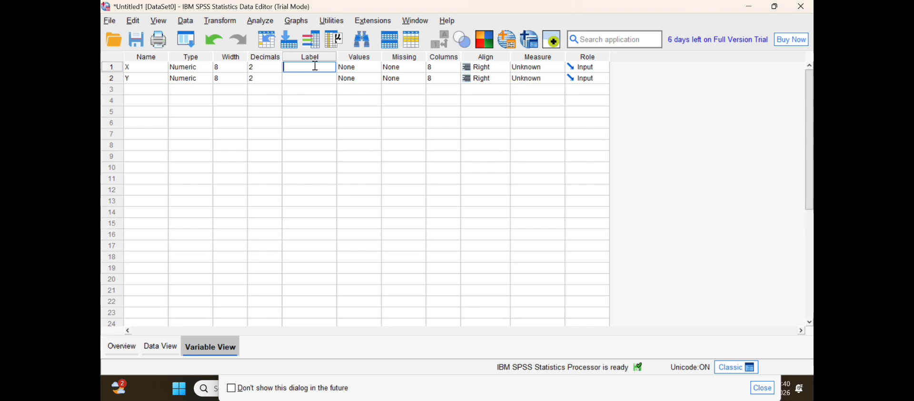
text(Lama Belajar)
key(Return)
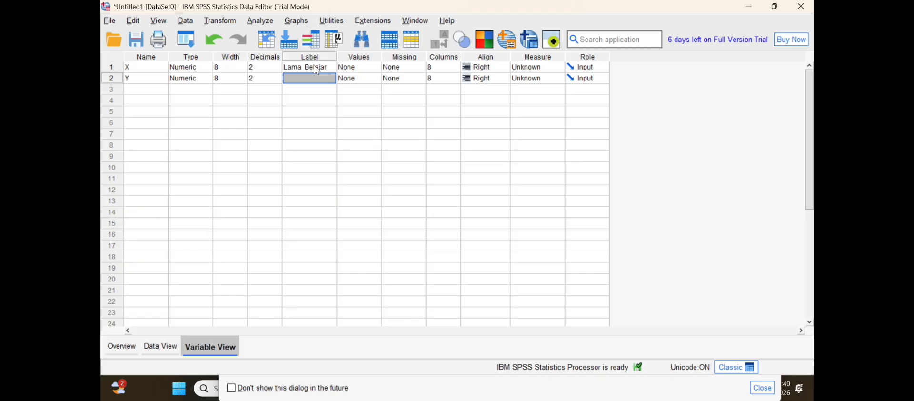
text(Nilai UJIAN)
key(BackSpace)
key(BackSpace)
key(BackSpace)
key(BackSpace)
text(jian)
Set the measurement level of both X and Y to Scale
click(520, 70)
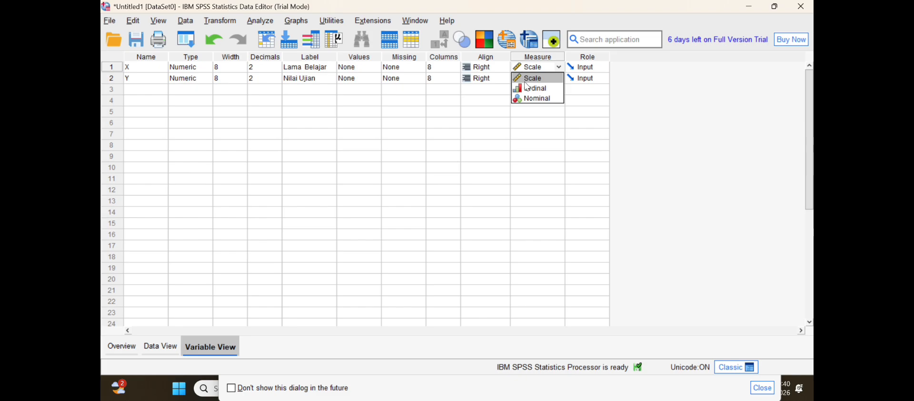
click(525, 81)
click(526, 81)
click(523, 89)
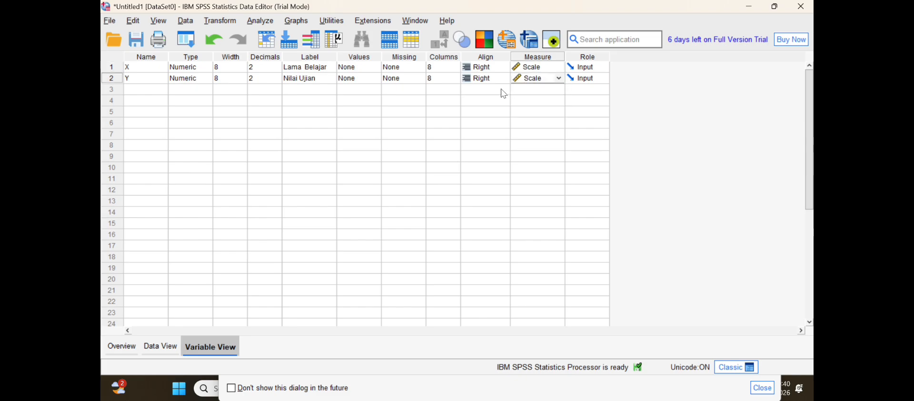
Set up a linear regression with Nilai Ujian [Y] as the dependent and Lama Belajar [X] as the independent variable
click(157, 350)
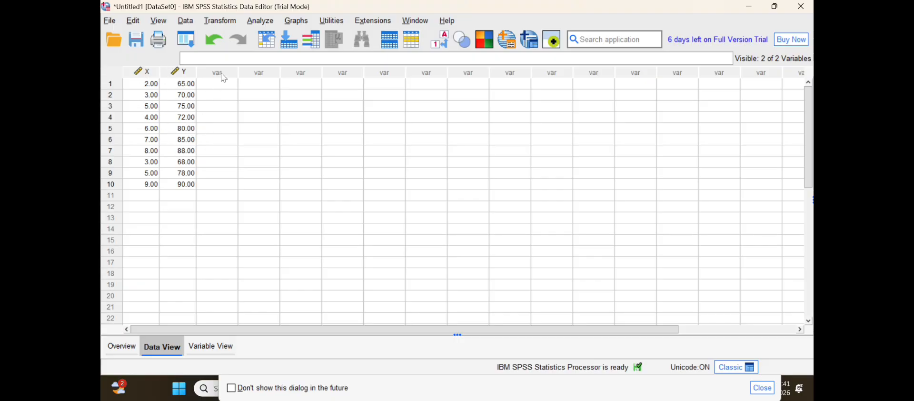
click(260, 23)
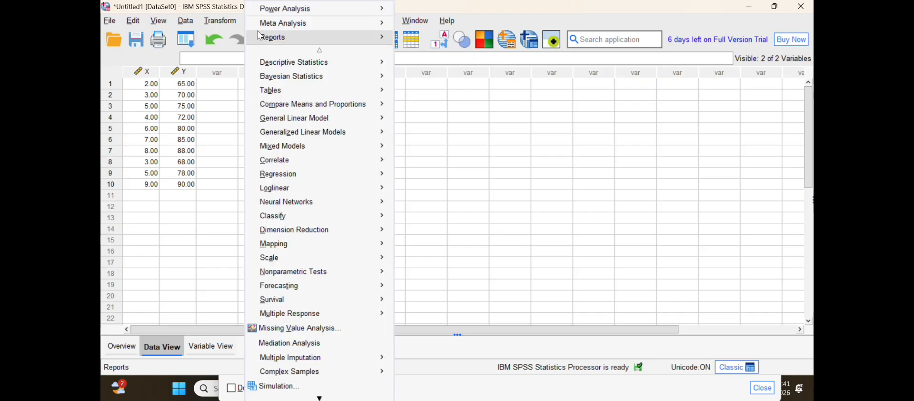
mouse_move(277, 181)
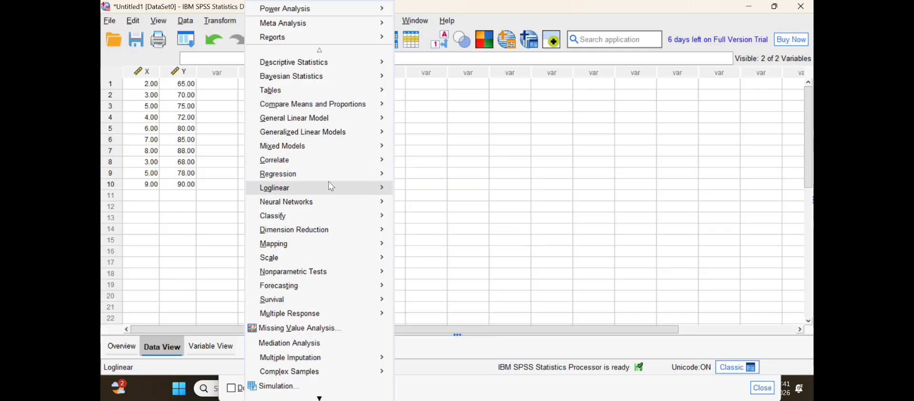
mouse_move(322, 175)
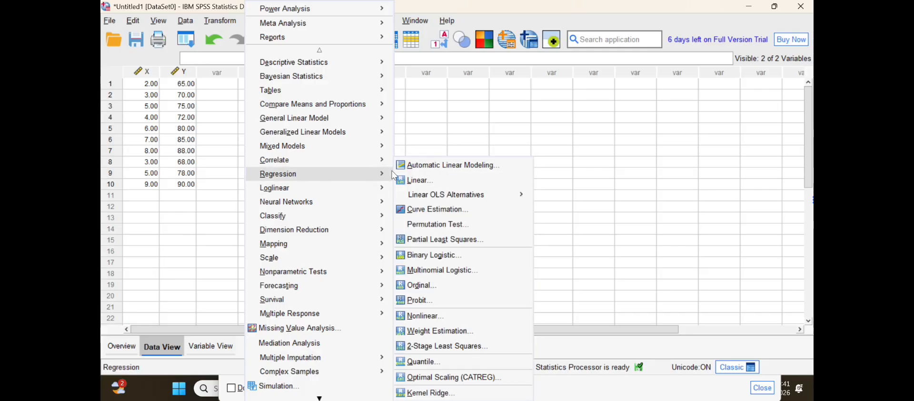
click(416, 179)
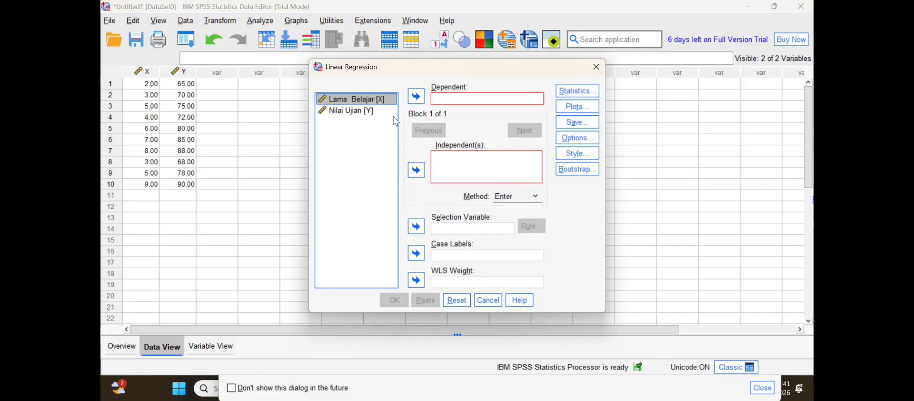
click(368, 111)
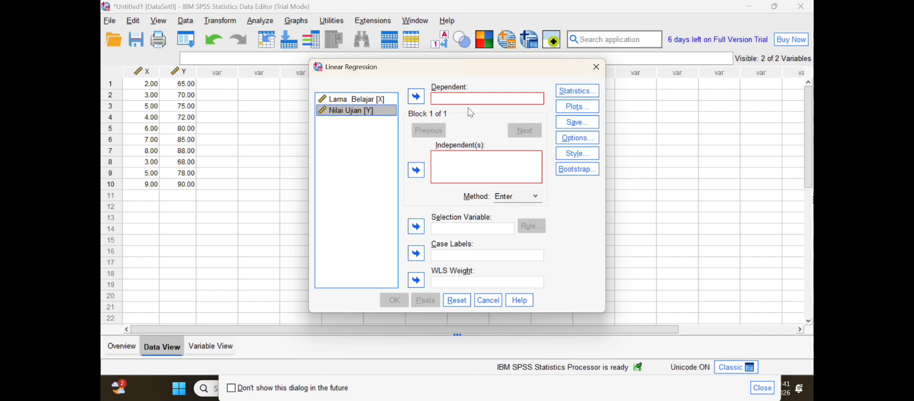
click(415, 97)
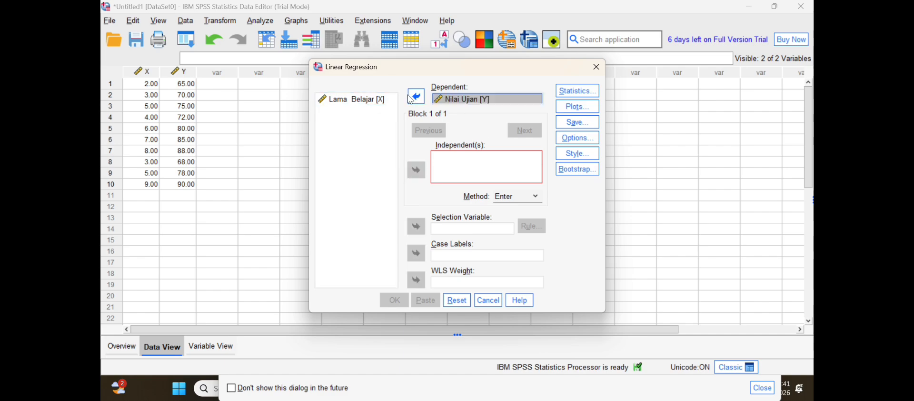
click(376, 102)
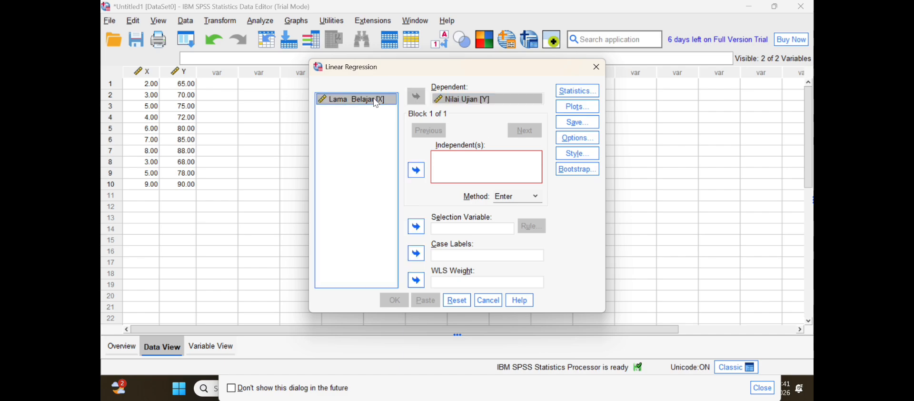
click(416, 170)
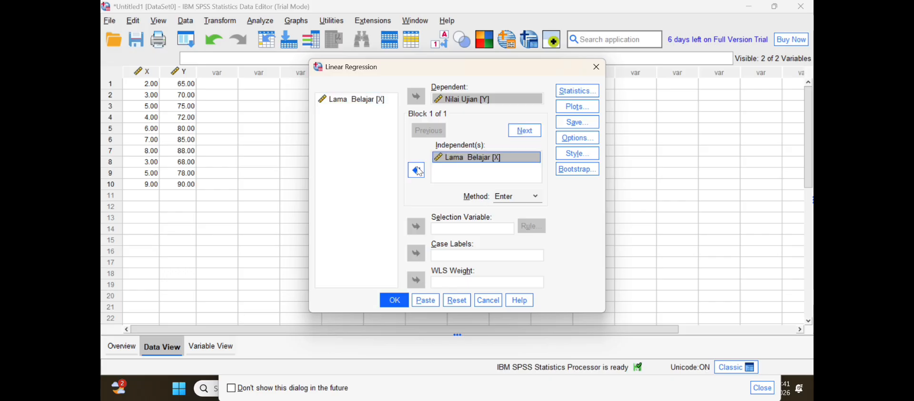
Add the Durbin-Watson residual statistic to the linear regression and run the analysis
click(574, 96)
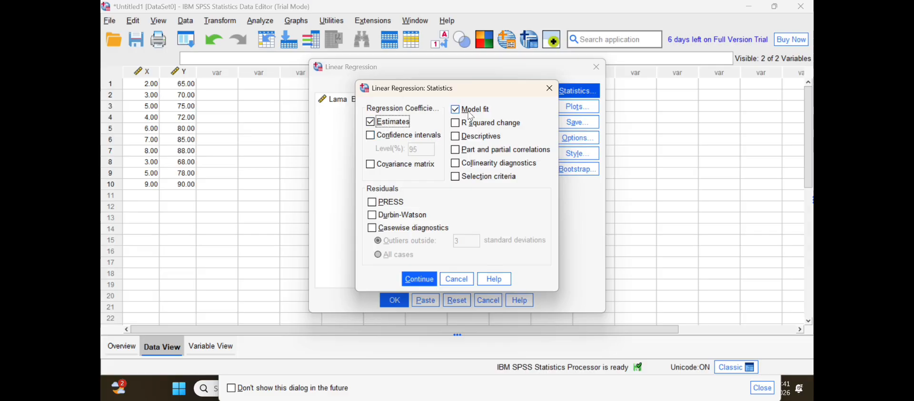
click(377, 217)
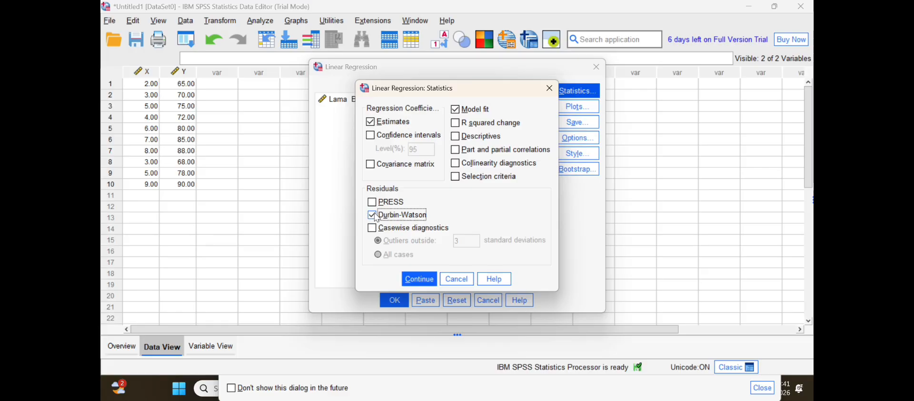
click(422, 283)
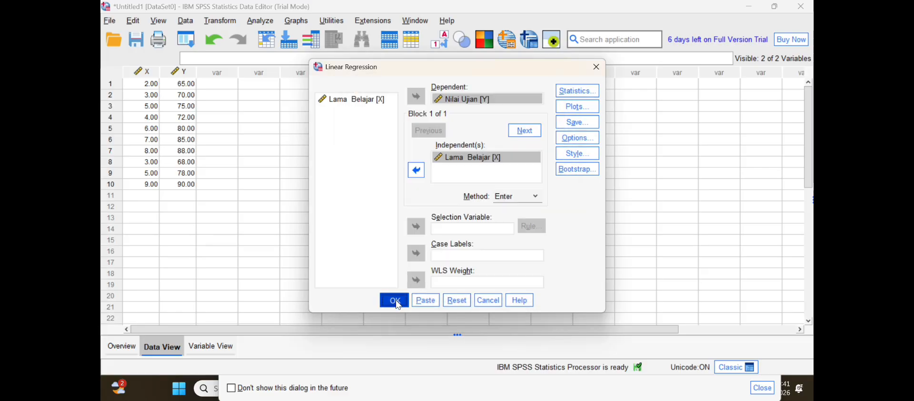
click(396, 301)
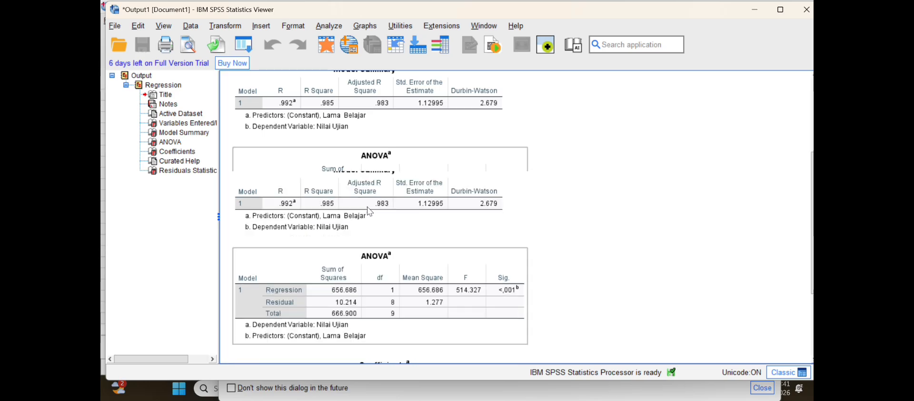
Examine the Variables Entered, Model Summary, ANOVA and Coefficients tables in the regression output
scroll(370, 210, down, 3)
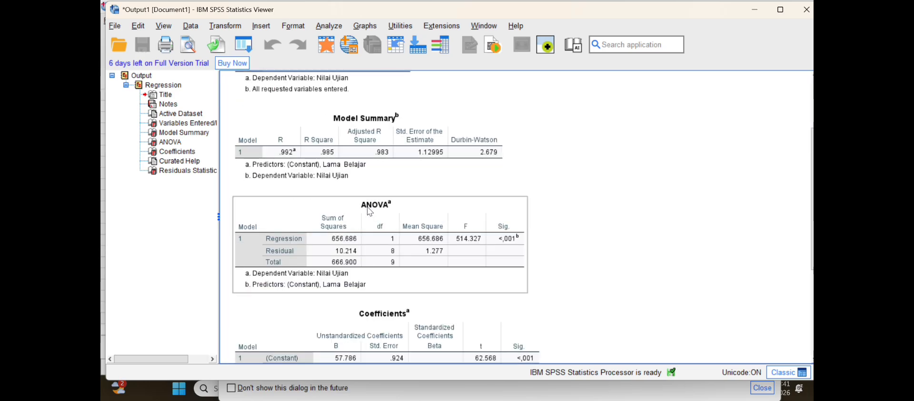
scroll(370, 211, up, 3)
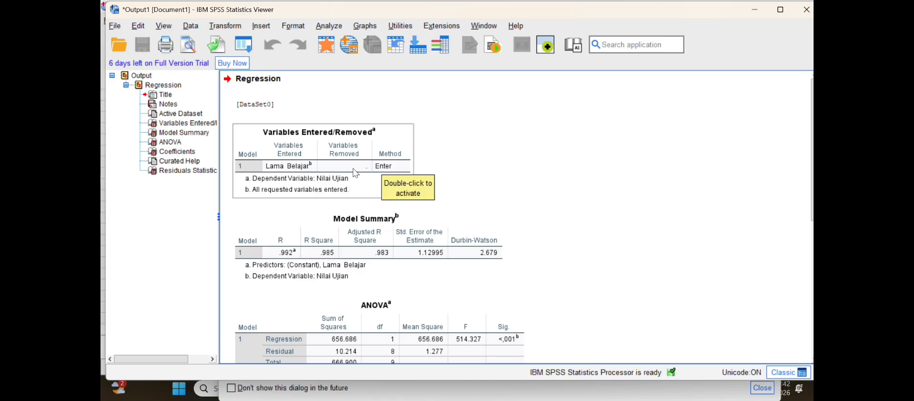
scroll(336, 219, down, 2)
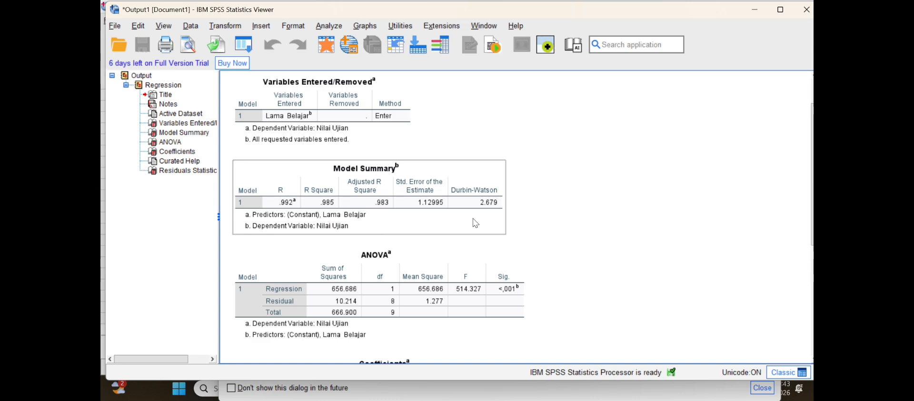
scroll(412, 248, down, 2)
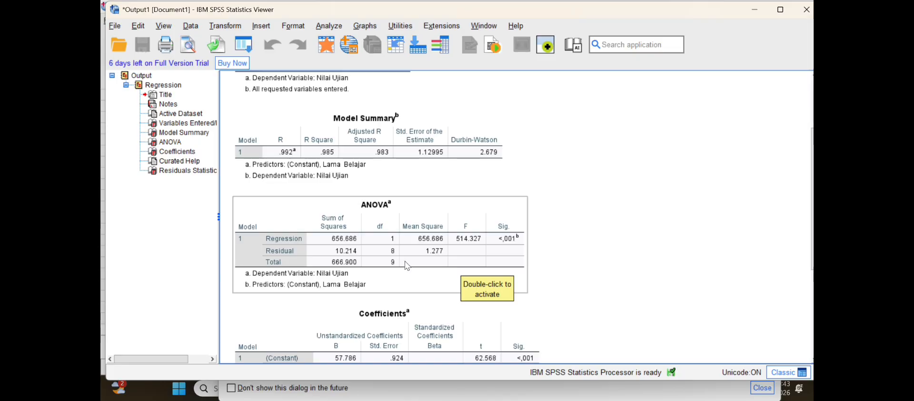
scroll(415, 229, down, 3)
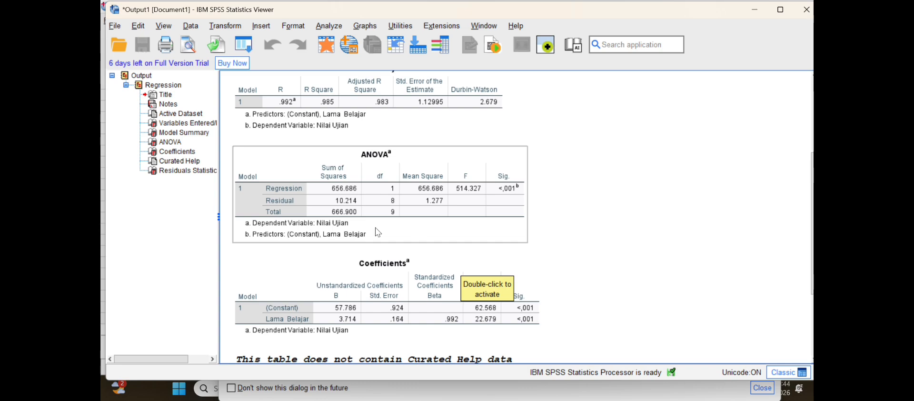
scroll(378, 232, down, 3)
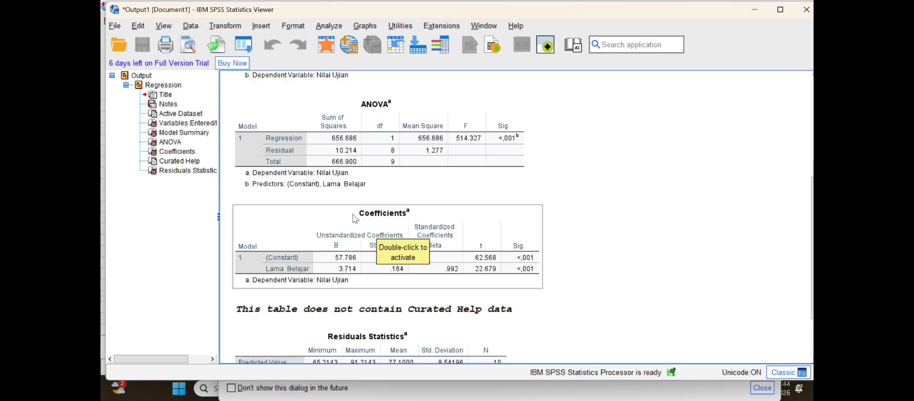
click(332, 261)
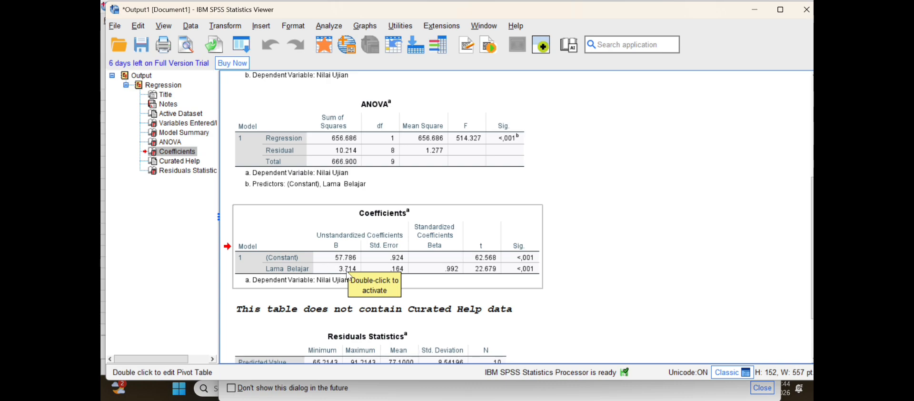
scroll(350, 275, down, 3)
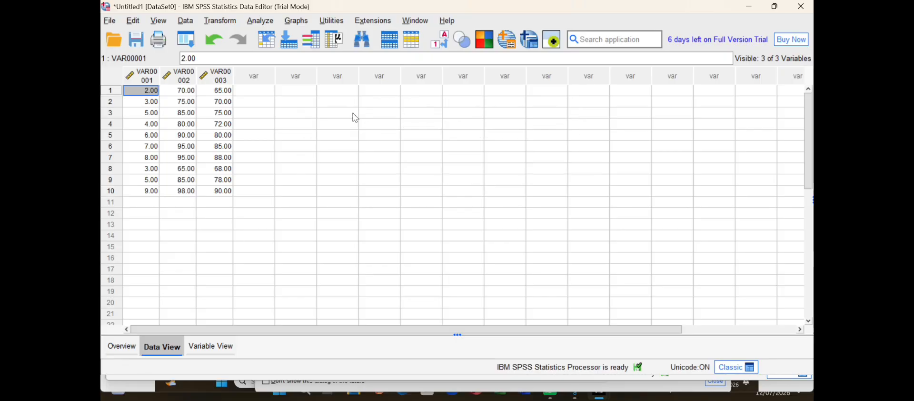
Rename the three variables of the new dataset to X1, X2 and Y
click(217, 347)
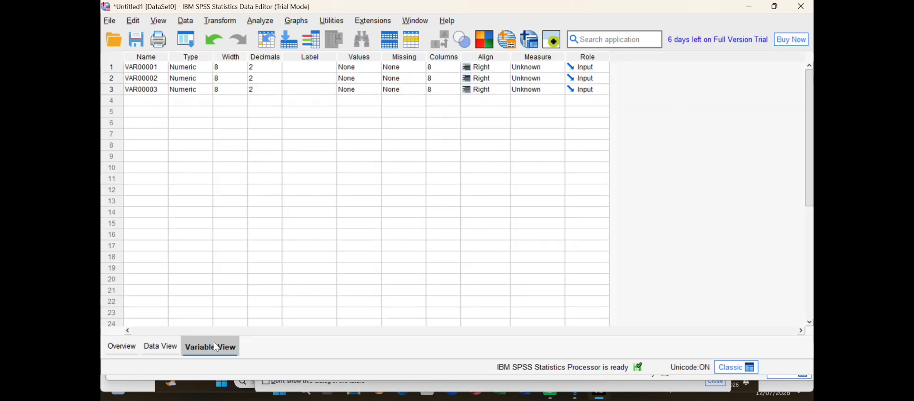
click(158, 66)
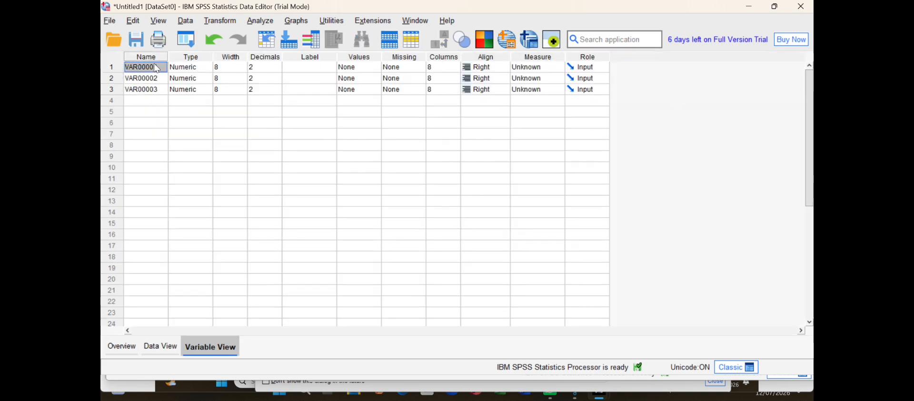
double_click(156, 64)
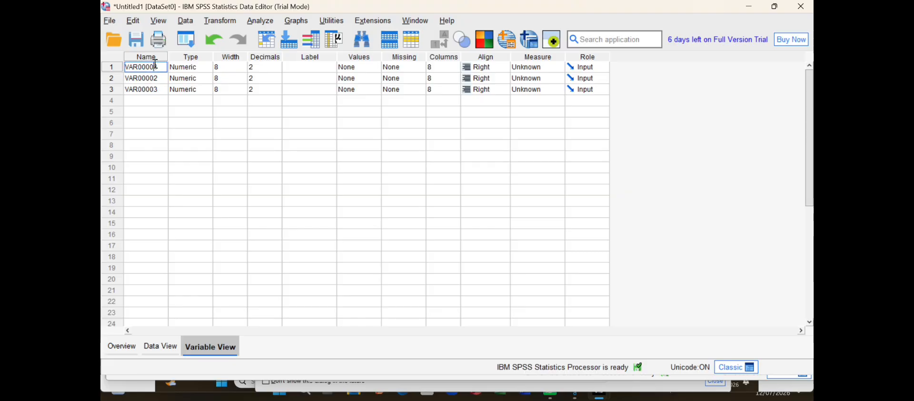
double_click(156, 64)
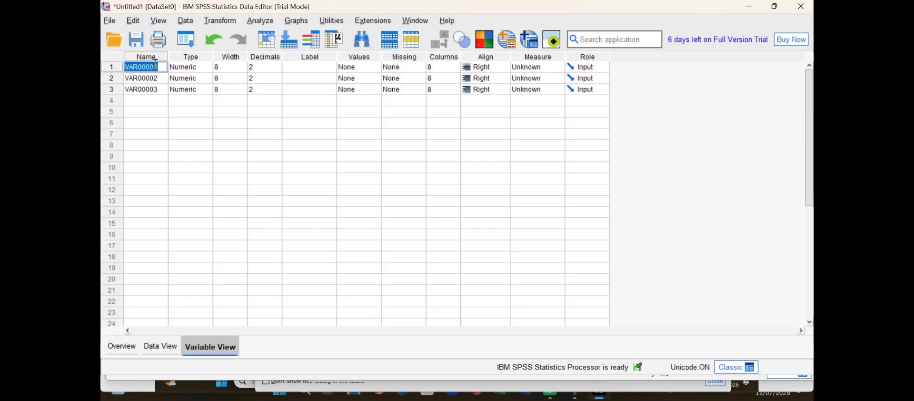
text(X1)
key(Return)
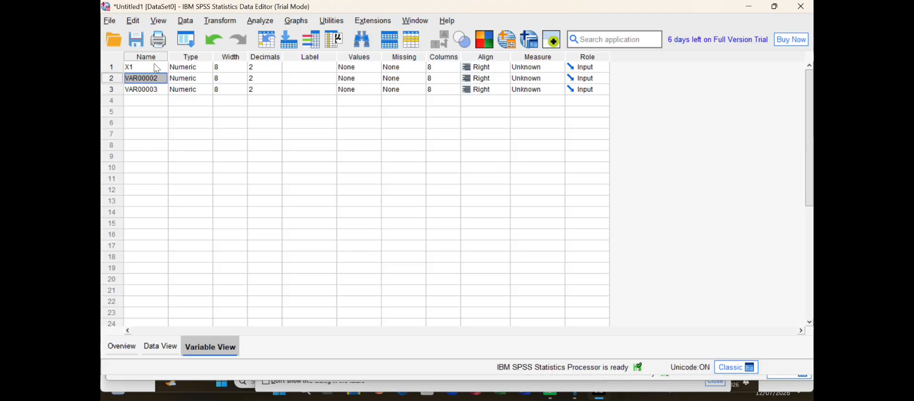
text(X2)
key(Return)
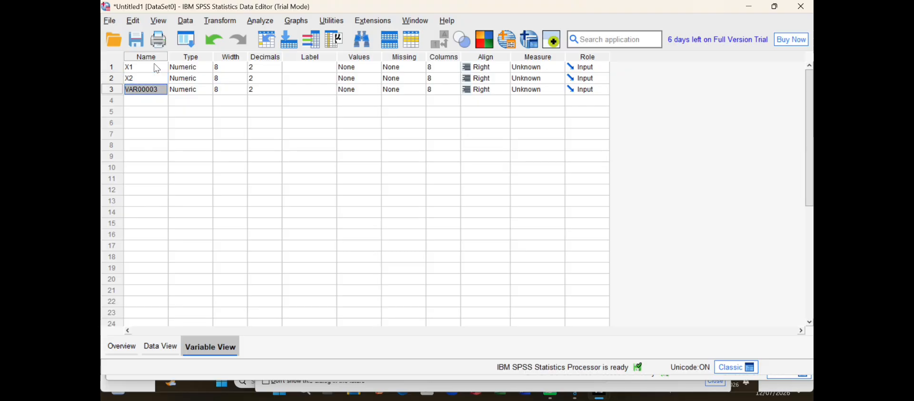
text(Y)
Give variable X1 the label Lama Belajar
click(301, 66)
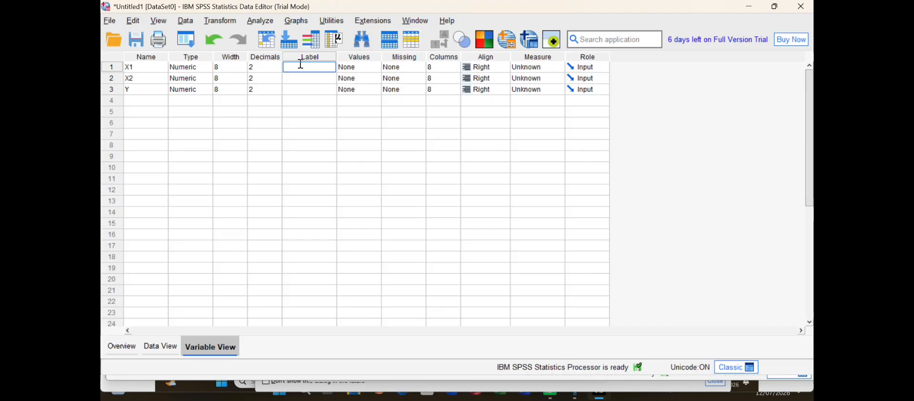
text(Lama Belajar)
key(Return)
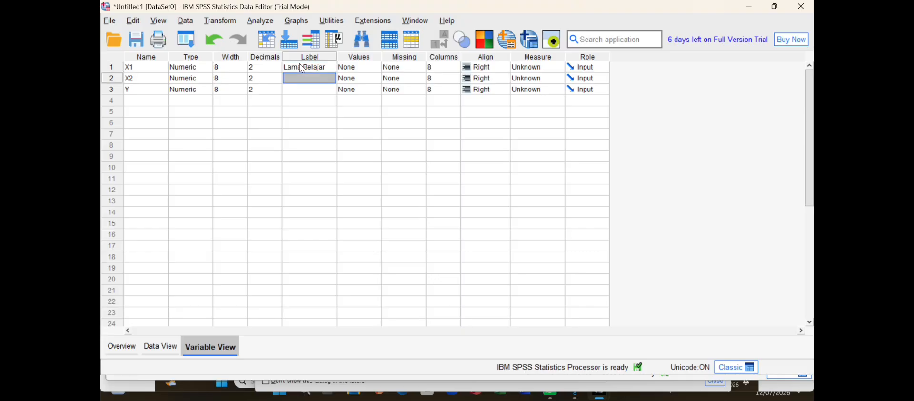
Give variable X2 the label Persentase Kehadiran
key(F2)
text(P)
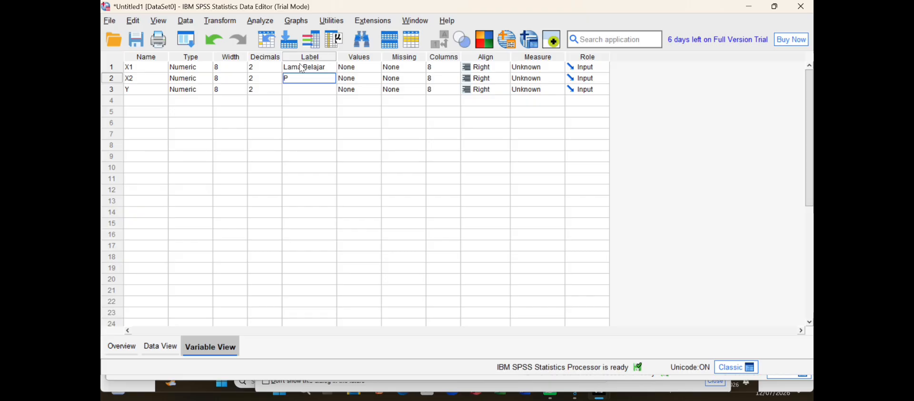
text(ersentase)
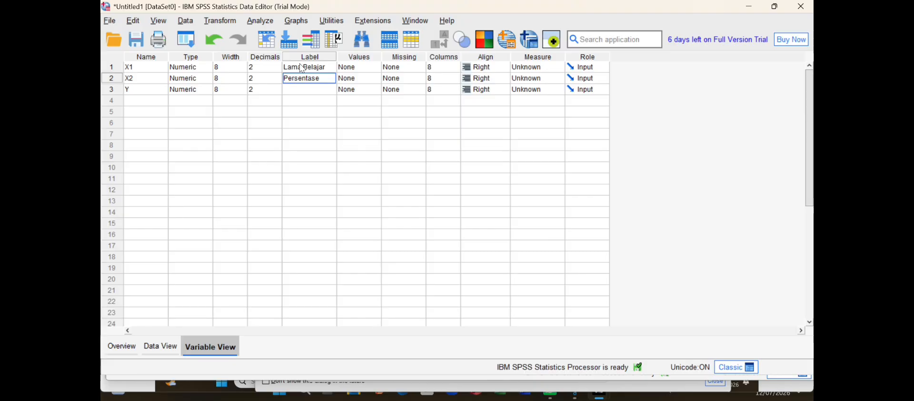
text( Kehad)
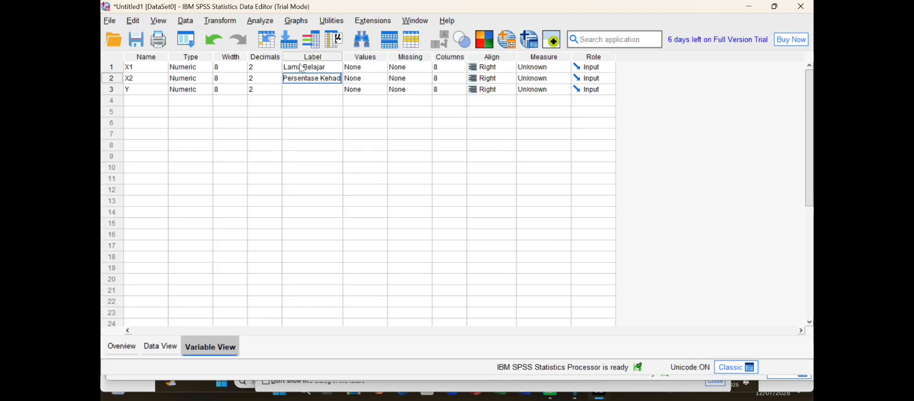
text(ira)
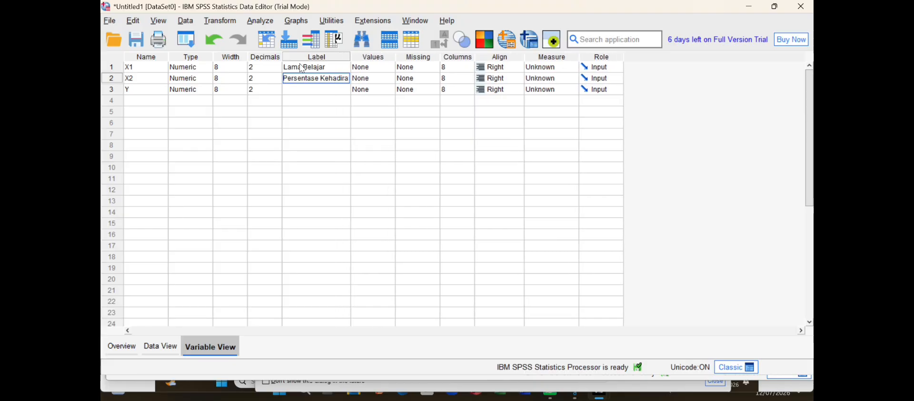
text(n)
key(Return)
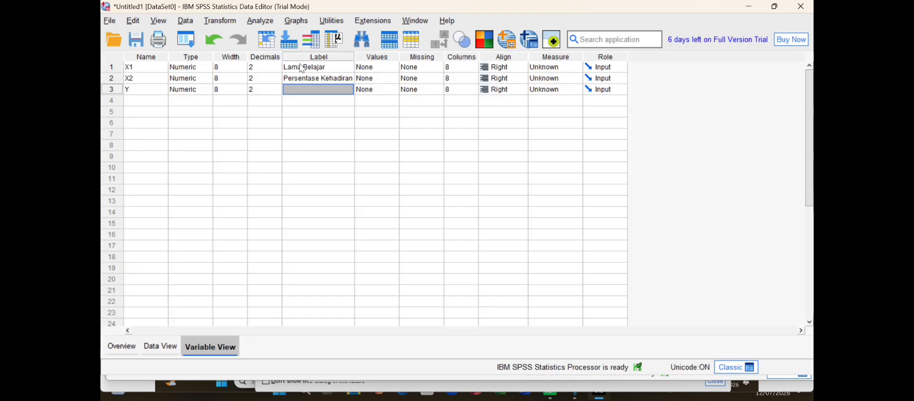
Give variable Y the label Nilai Ujian
key(Caps_Lock)
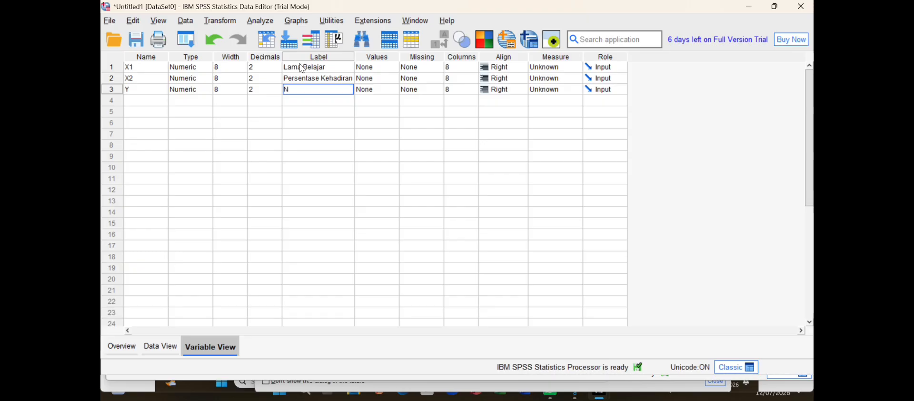
text(Nilai u)
text(jia)
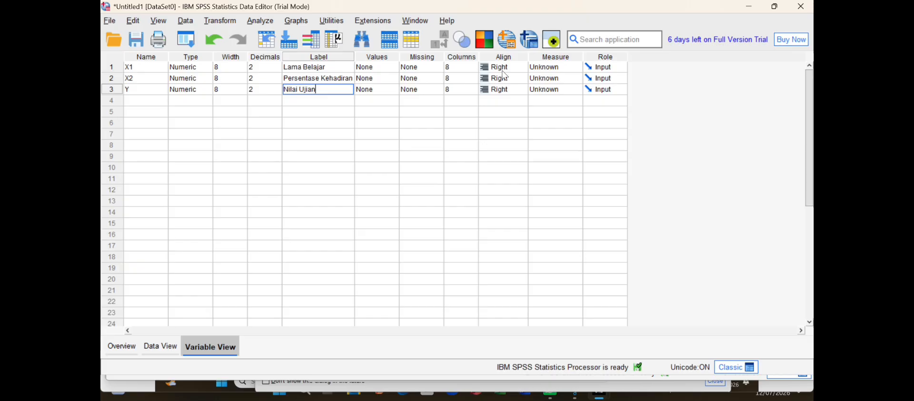
text(n)
Set the measurement level of X1, X2 and Y to Scale
click(544, 71)
click(551, 79)
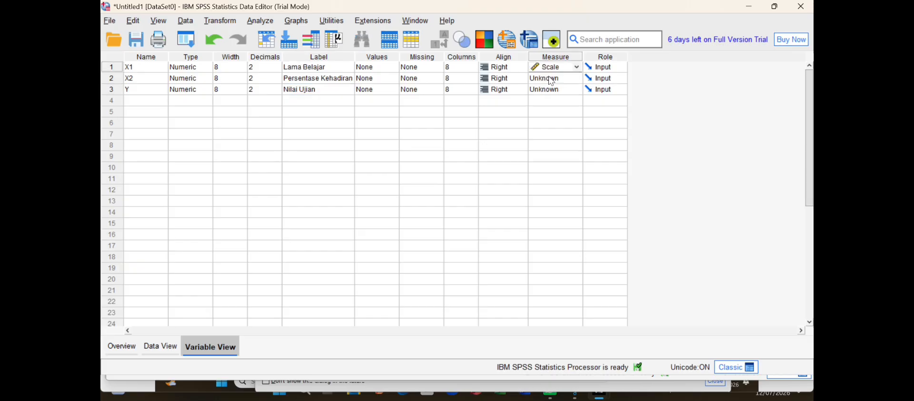
click(551, 81)
click(551, 81)
click(553, 90)
click(554, 92)
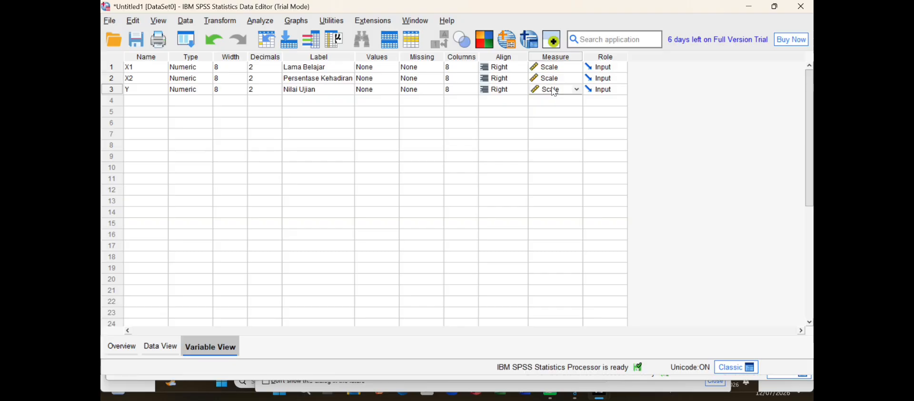
click(555, 92)
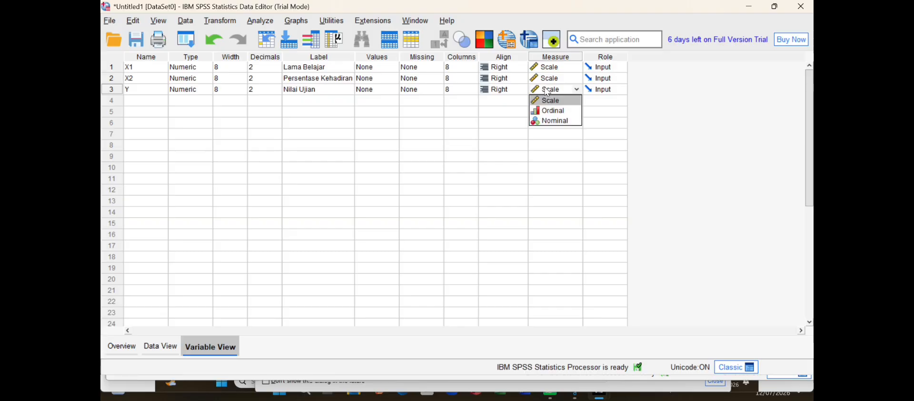
Set up a linear regression with Nilai Ujian [Y] as the dependent and Lama Belajar [X1] and Persentase Kehadiran [X2] as the independent variables
click(164, 351)
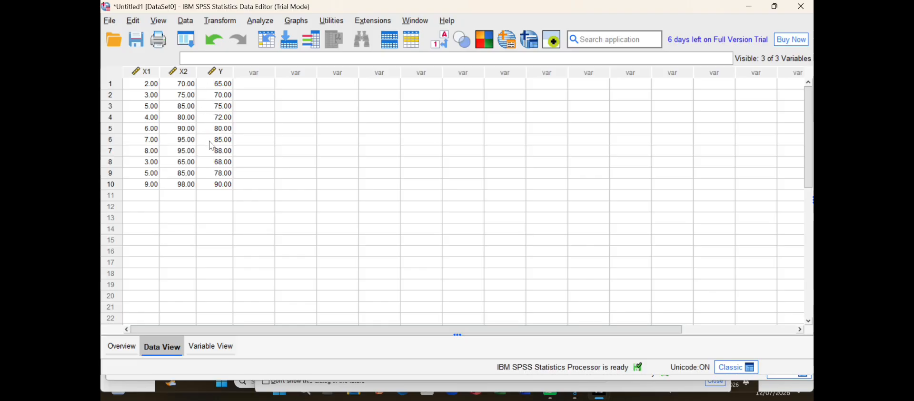
click(262, 22)
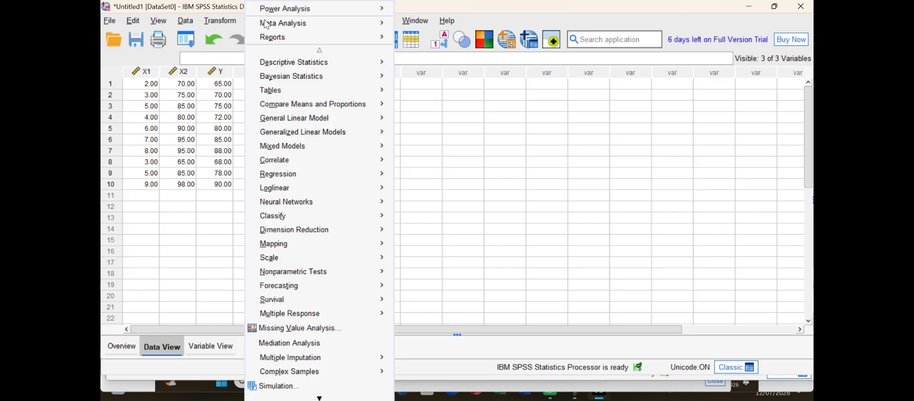
mouse_move(292, 177)
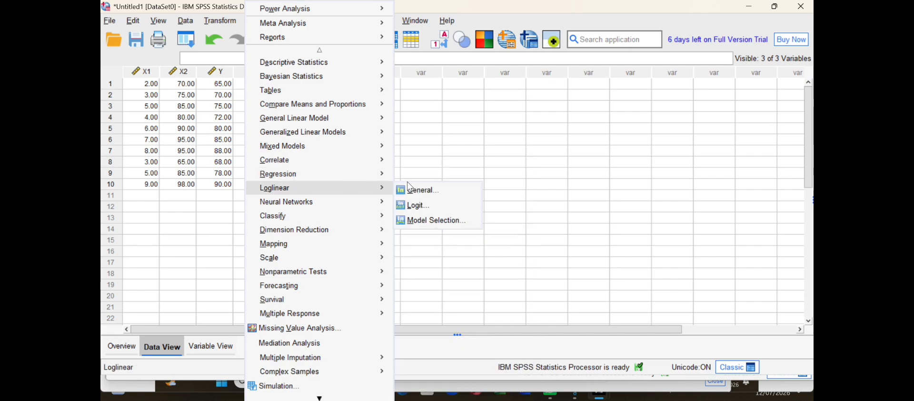
click(415, 179)
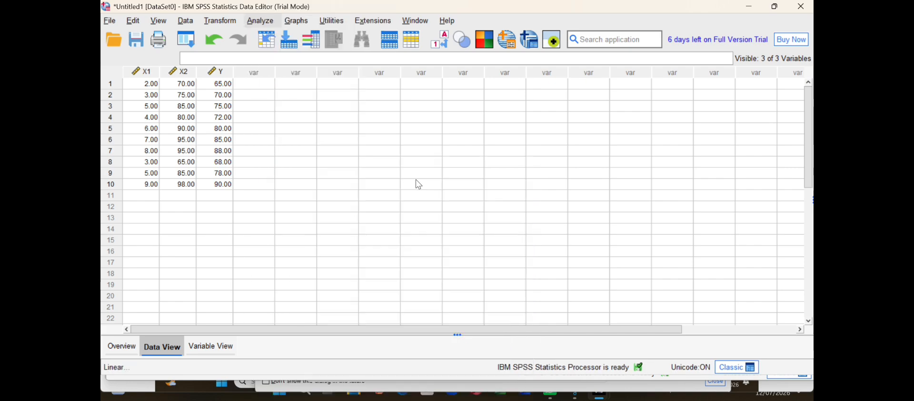
click(358, 124)
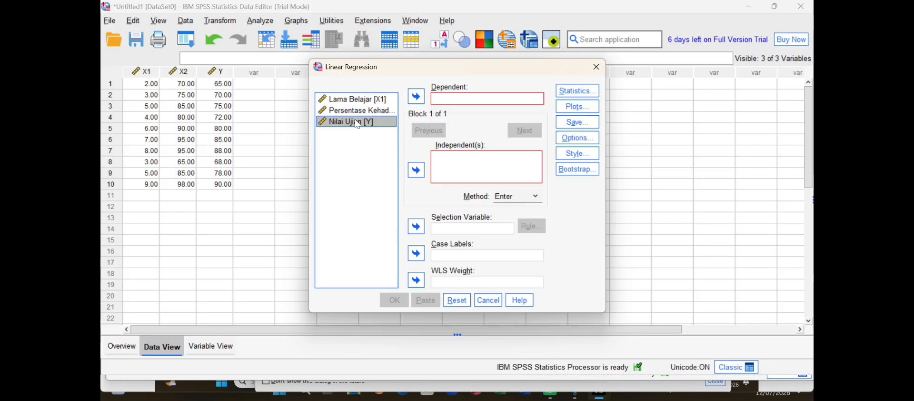
click(417, 98)
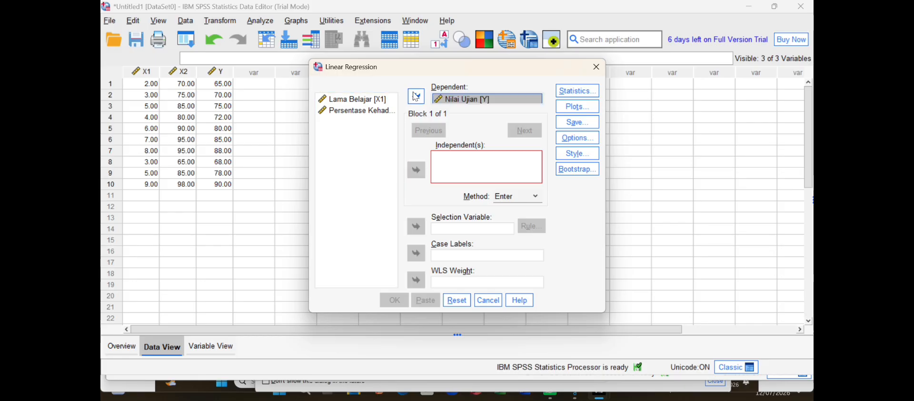
click(379, 101)
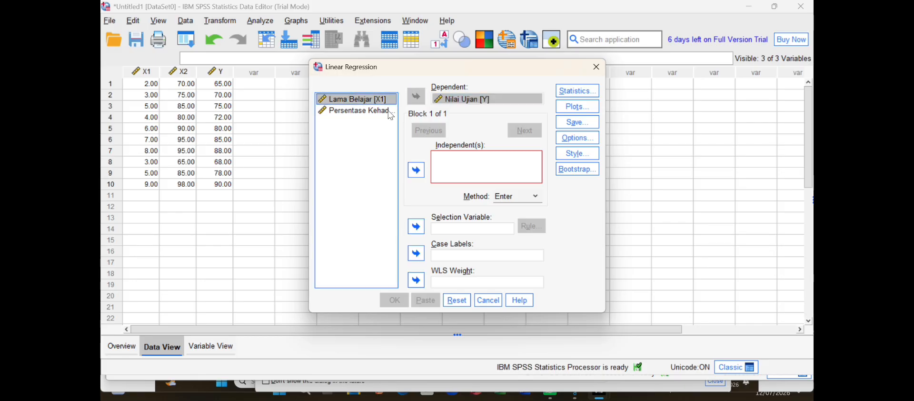
click(416, 170)
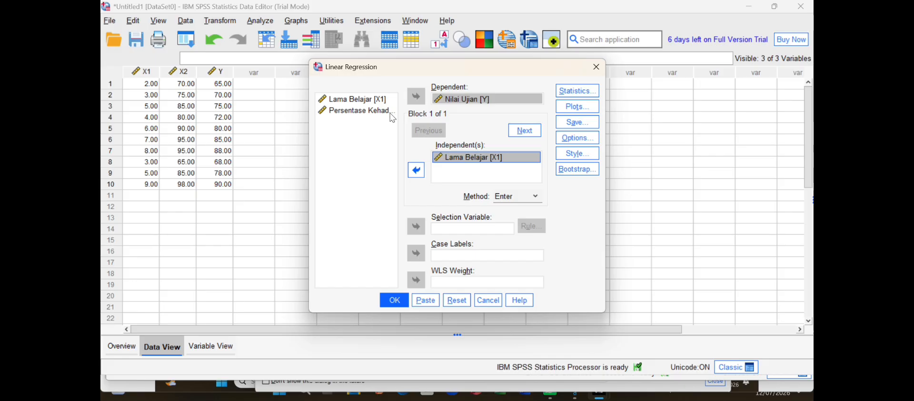
click(385, 113)
click(417, 170)
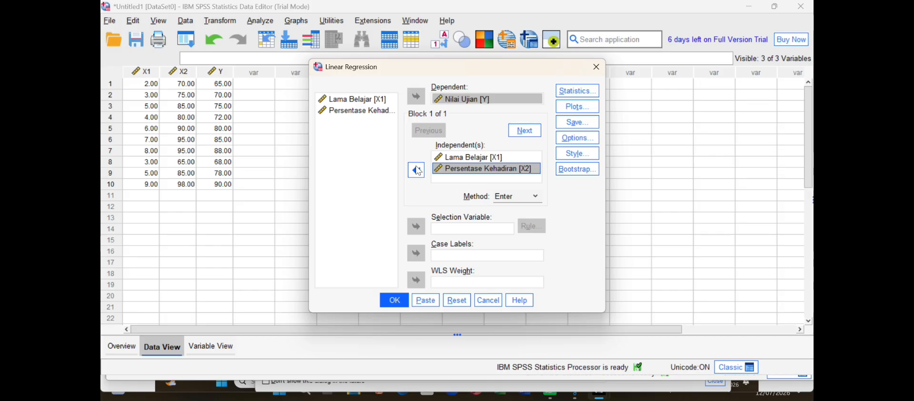
Add the Durbin-Watson statistic and collinearity diagnostics to the linear regression and run the analysis
click(586, 89)
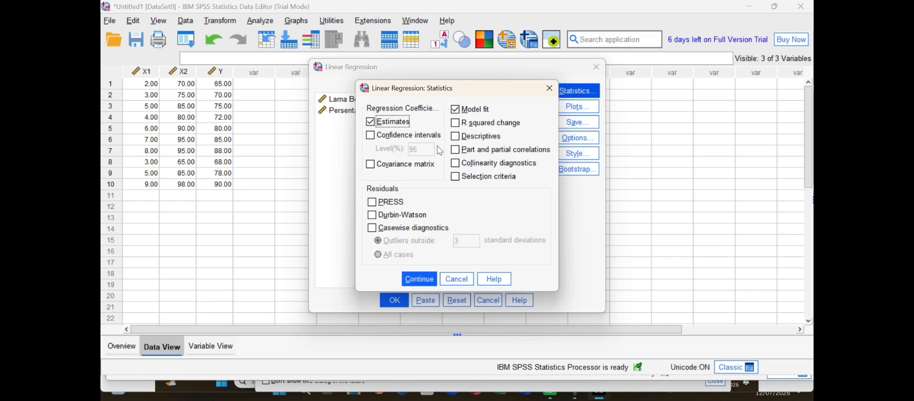
click(375, 216)
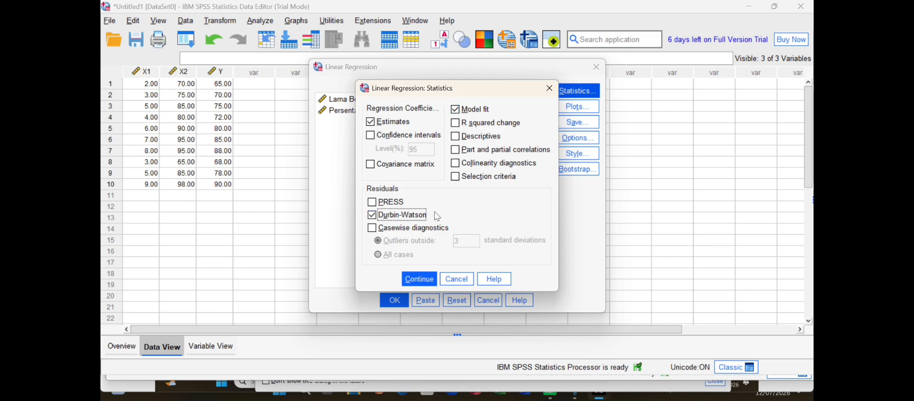
click(458, 164)
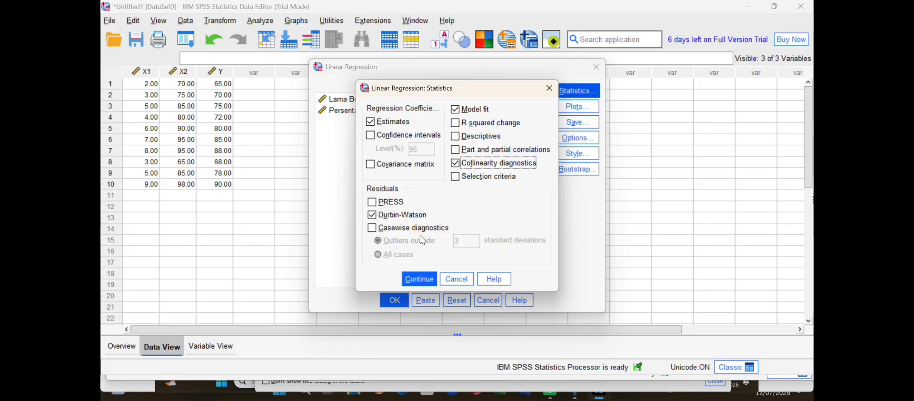
click(413, 278)
click(394, 302)
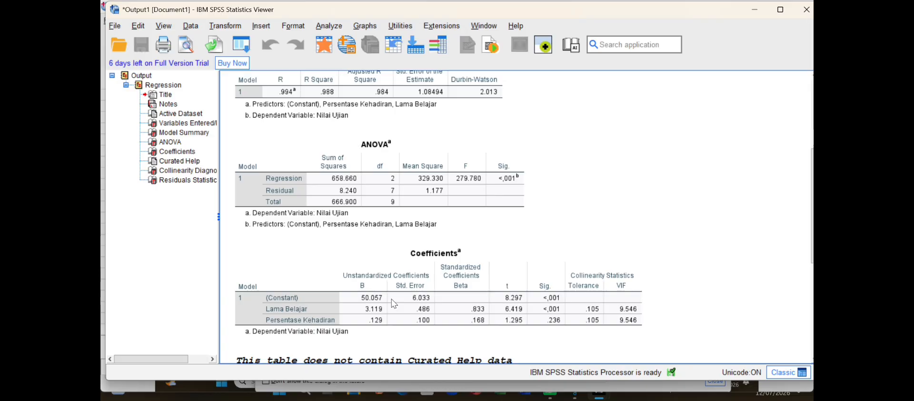
Examine the Variables Entered, Model Summary, ANOVA, Coefficients and Collinearity Diagnostics tables in the multiple regression output
scroll(390, 242, up, 5)
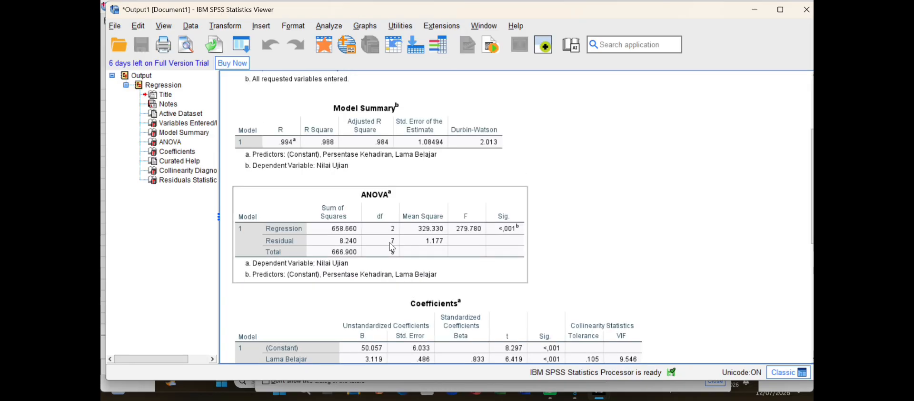
scroll(389, 242, down, 2)
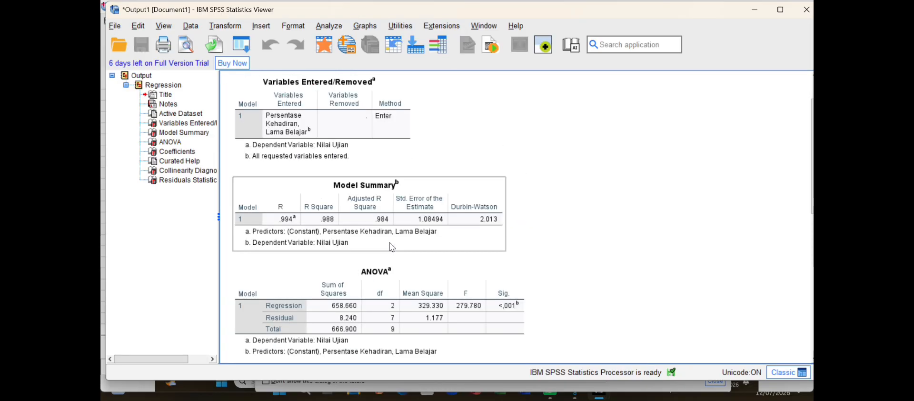
scroll(390, 241, up, 2)
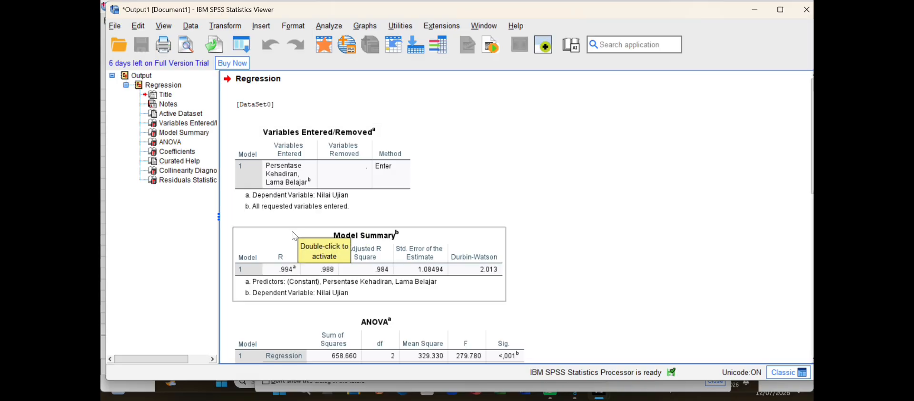
scroll(360, 251, down, 4)
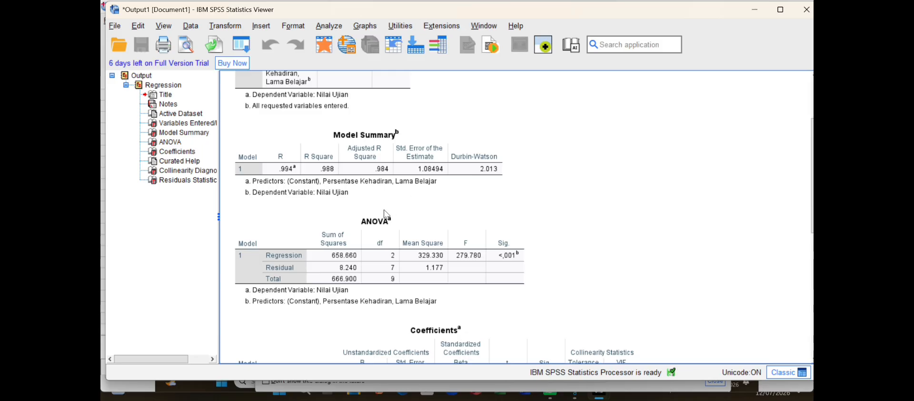
scroll(387, 214, down, 2)
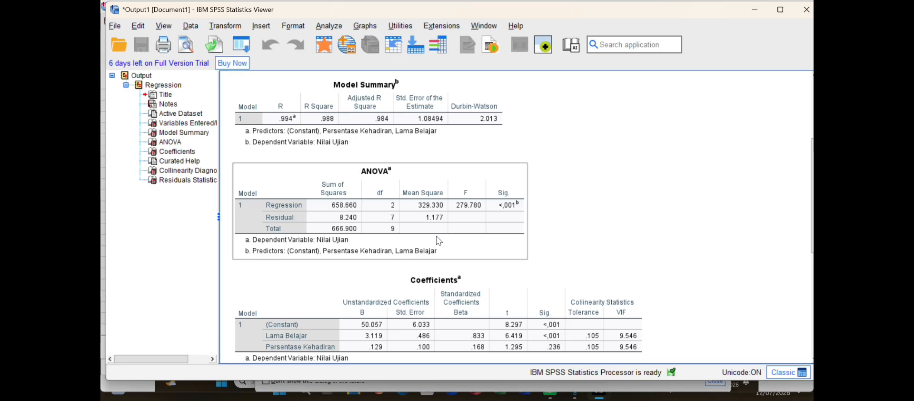
click(505, 288)
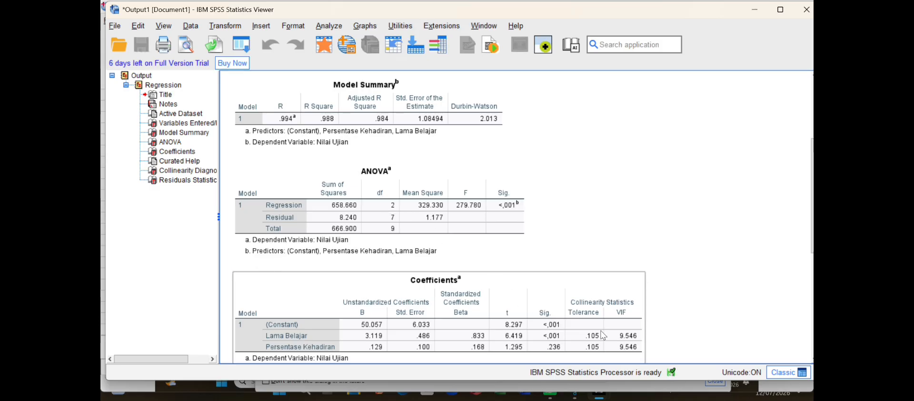
scroll(603, 336, down, 3)
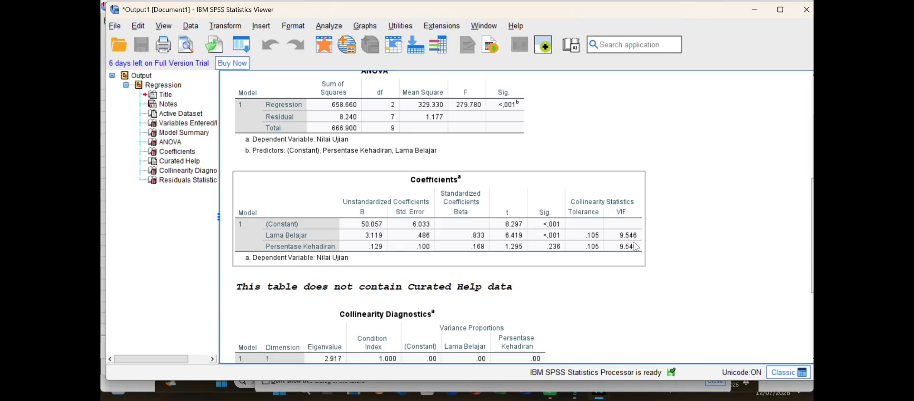
scroll(476, 208, up, 3)
click(475, 208)
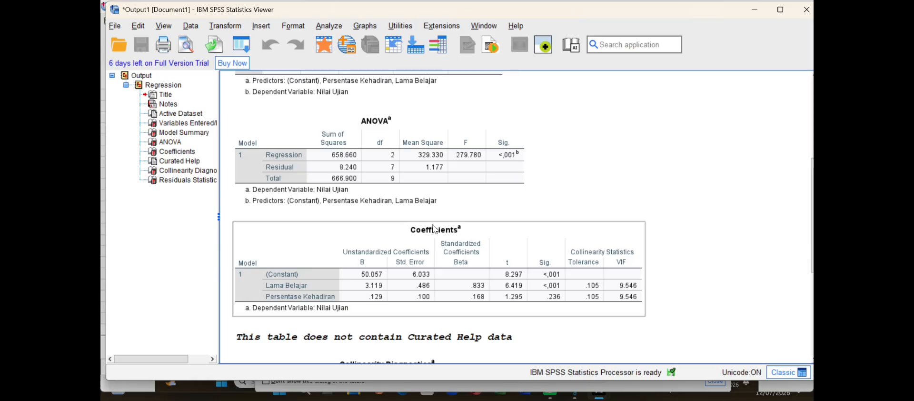
scroll(435, 224, down, 3)
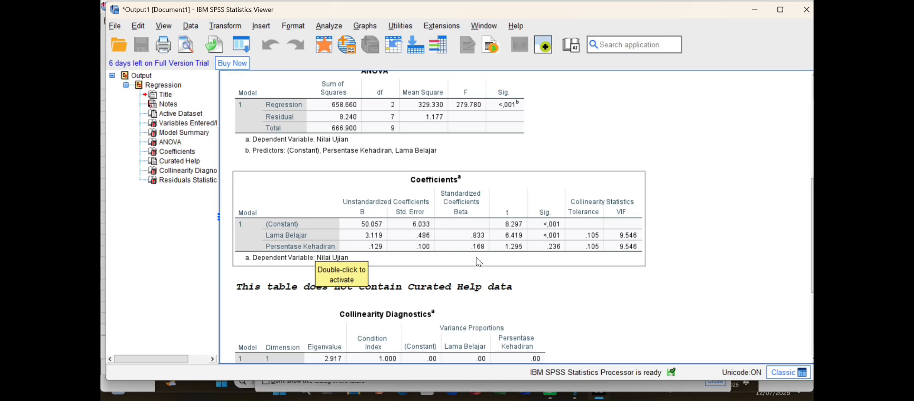
scroll(478, 262, down, 3)
scroll(488, 246, down, 3)
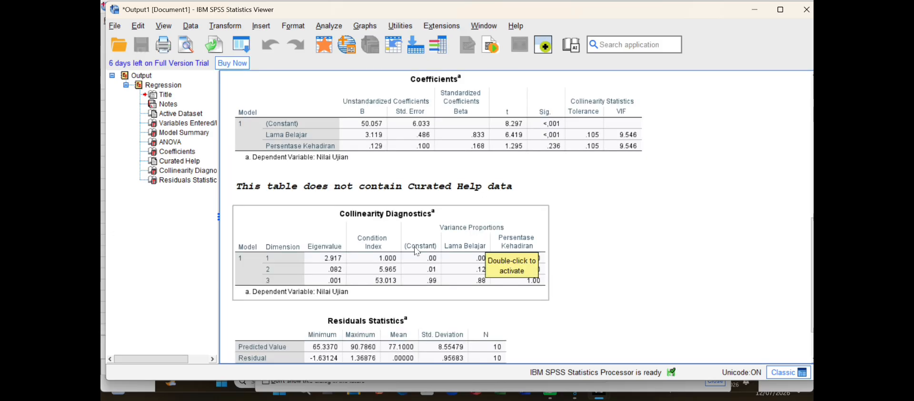